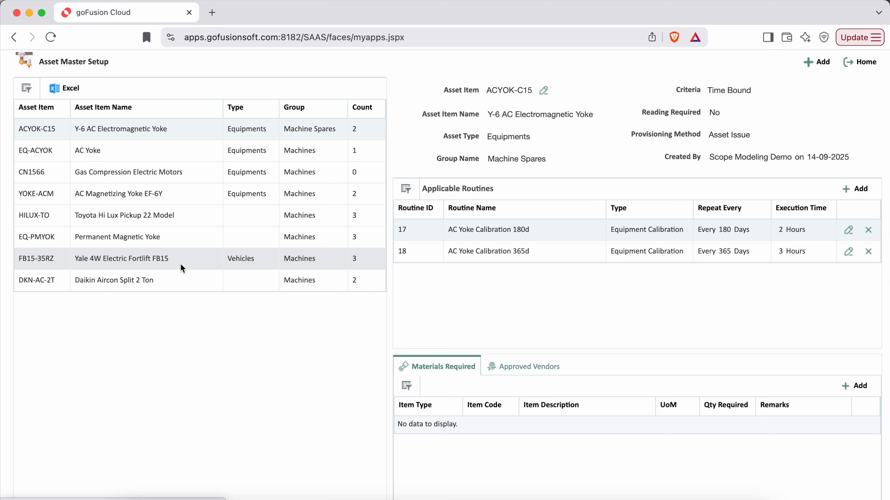
Start a new asset master record and select asset item code F05001, Y-7 Yoke 230V – 50/60Hz
click(810, 64)
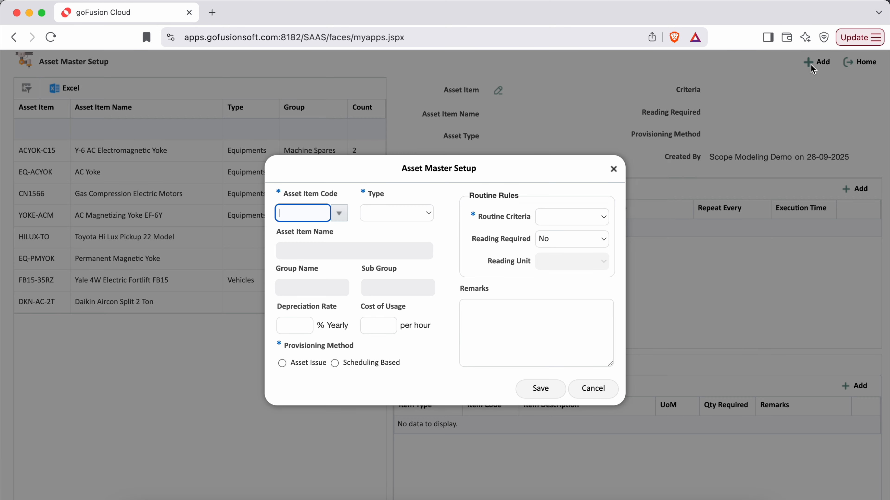
drag(275, 192, 339, 202)
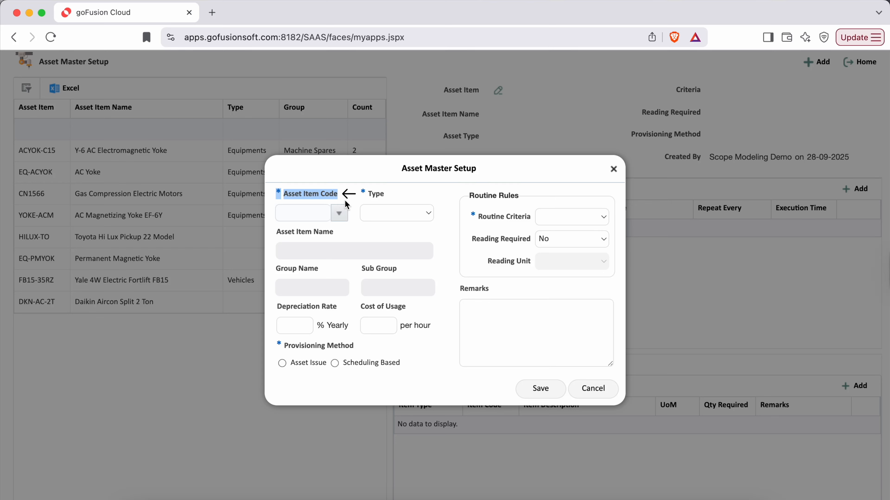
click(345, 198)
click(339, 214)
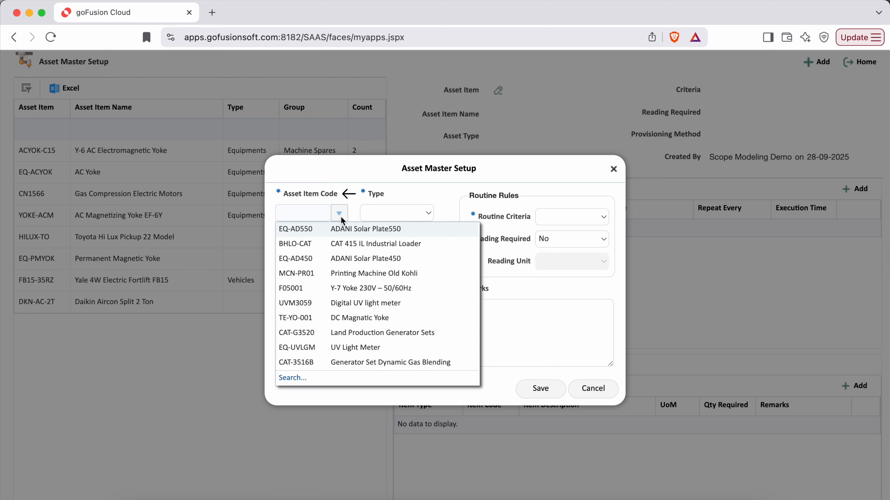
click(357, 288)
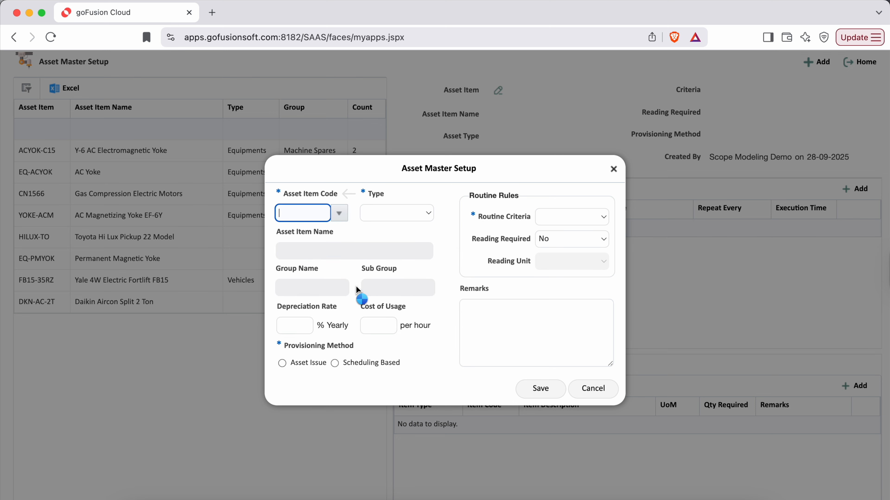
Set the new asset's type to Equipments
triple_click(366, 195)
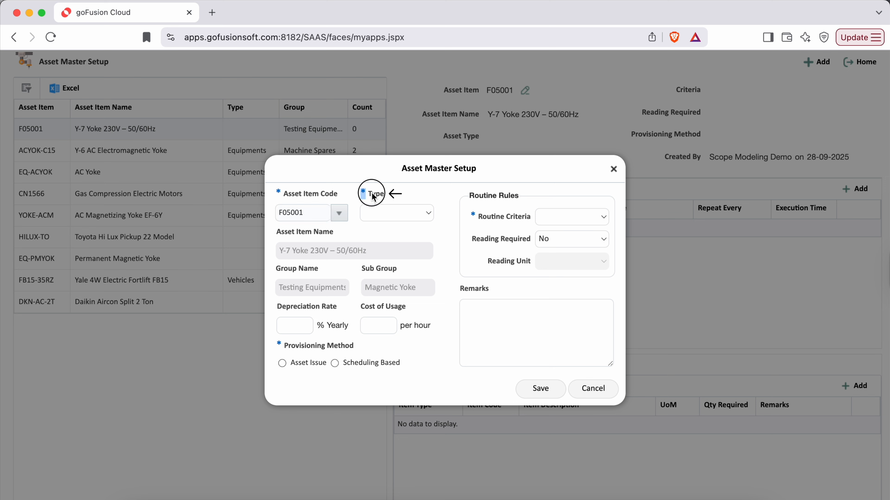
click(428, 212)
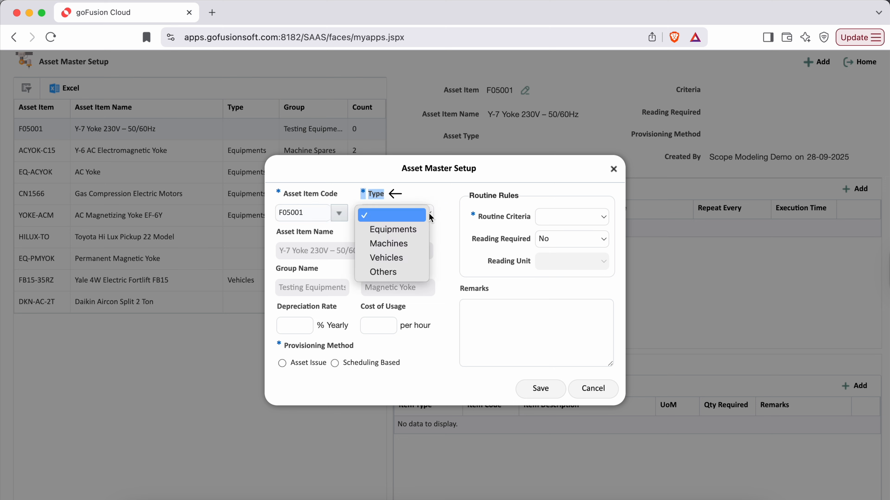
click(417, 231)
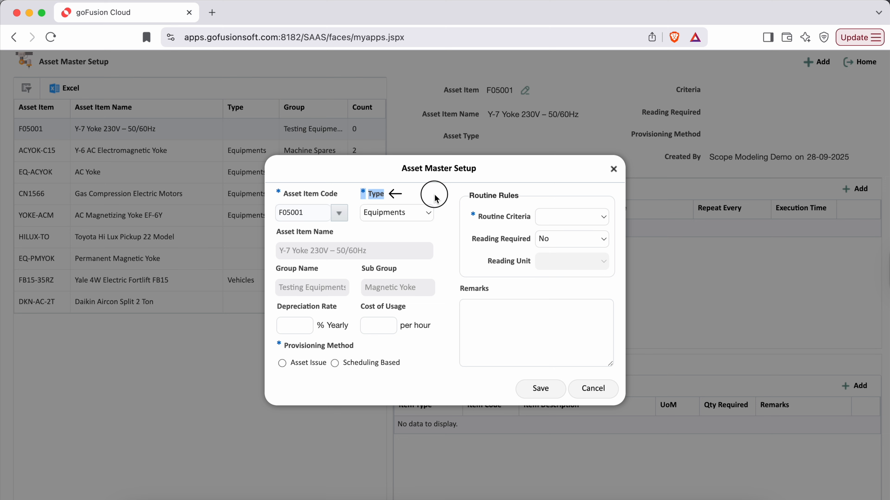
drag(275, 232, 339, 237)
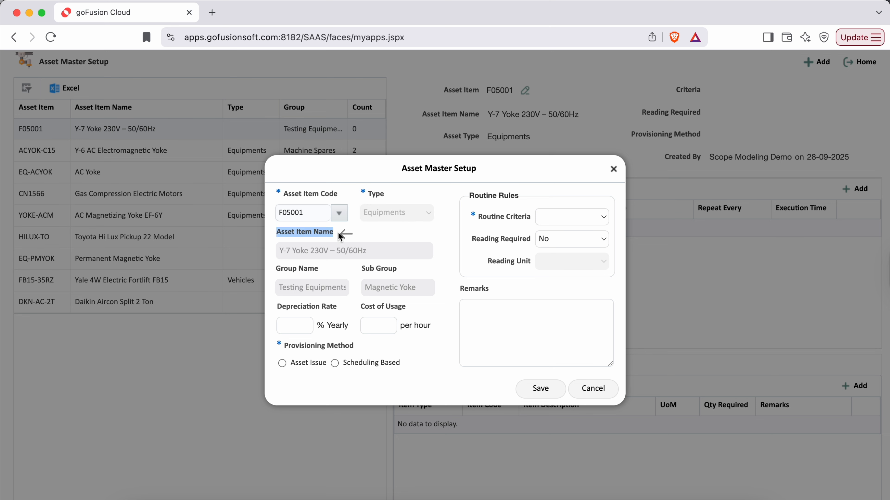
click(381, 237)
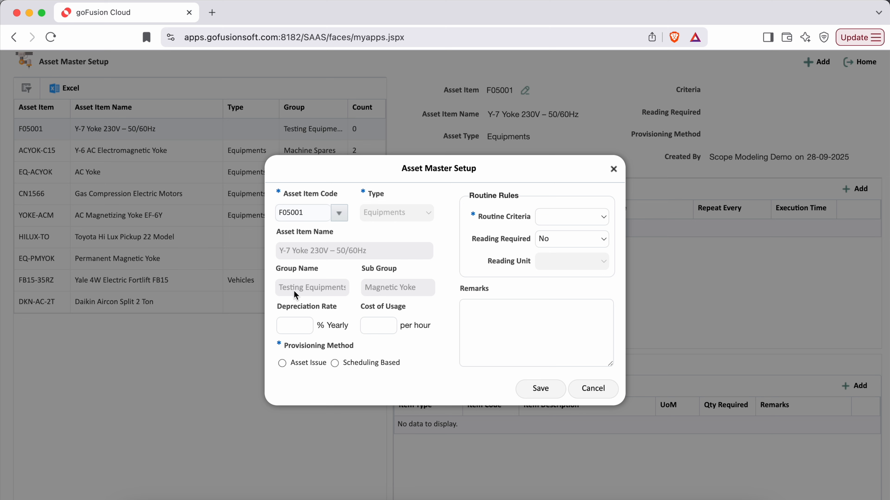
Set the asset's depreciation rate to 10 % yearly and its cost of usage to 3.8 per hour
drag(278, 305, 337, 311)
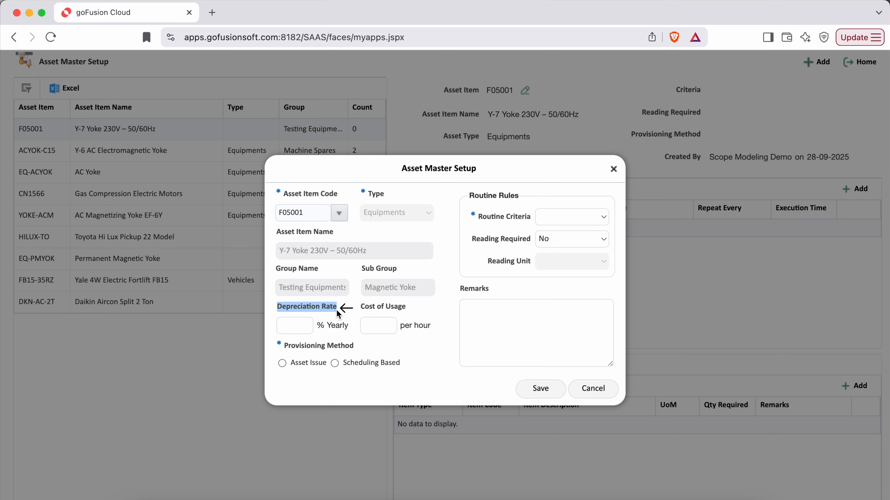
click(338, 317)
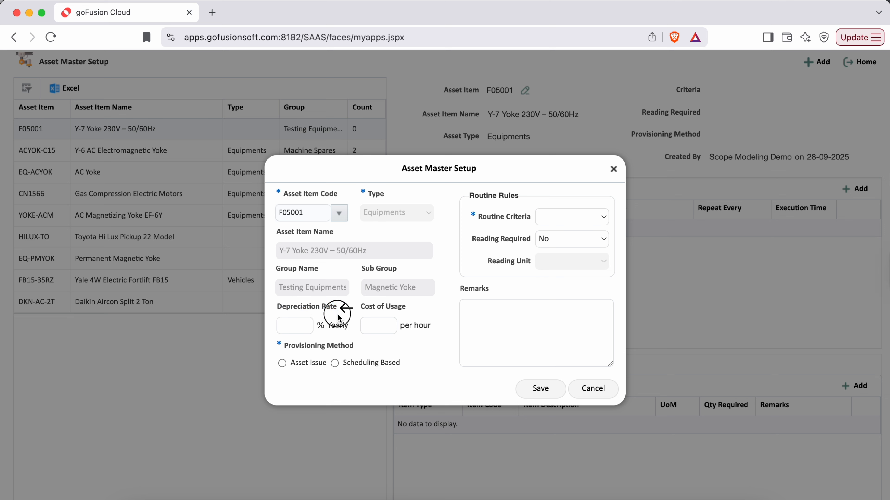
click(291, 326)
text(10)
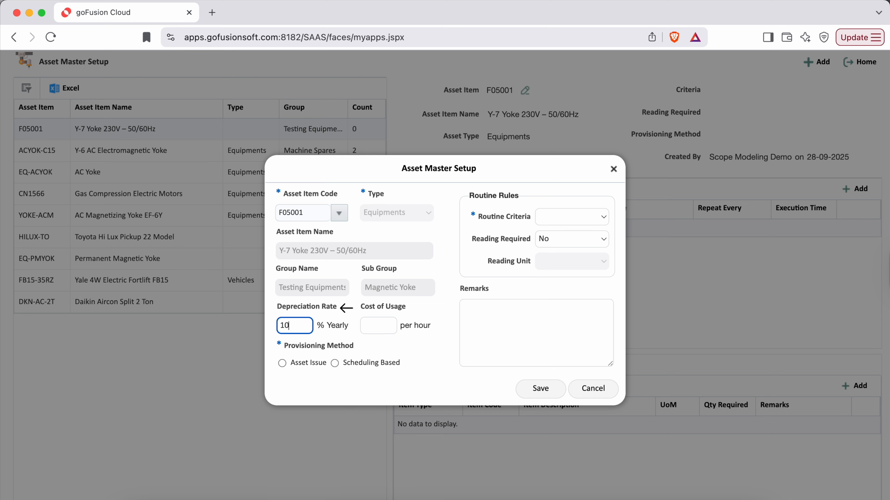
click(385, 327)
text(3.8)
click(420, 351)
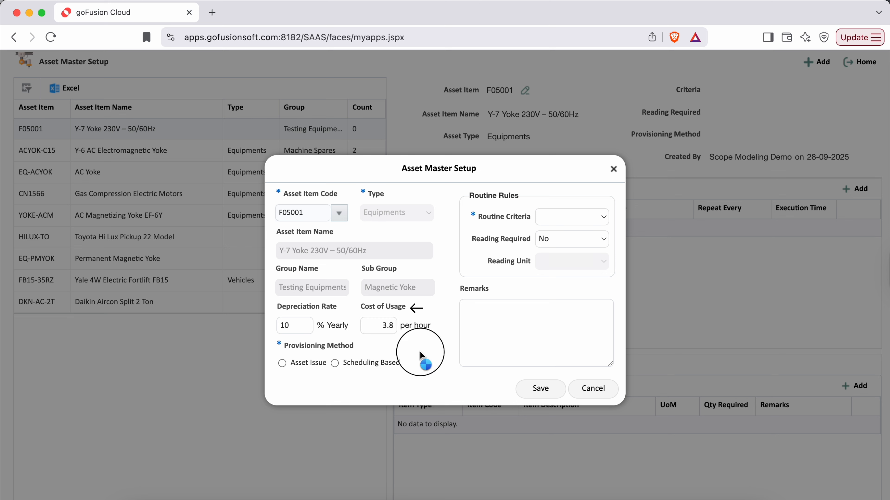
Set the asset's provisioning method to Asset Issue and its routine criteria to Time Bound
drag(276, 346, 360, 345)
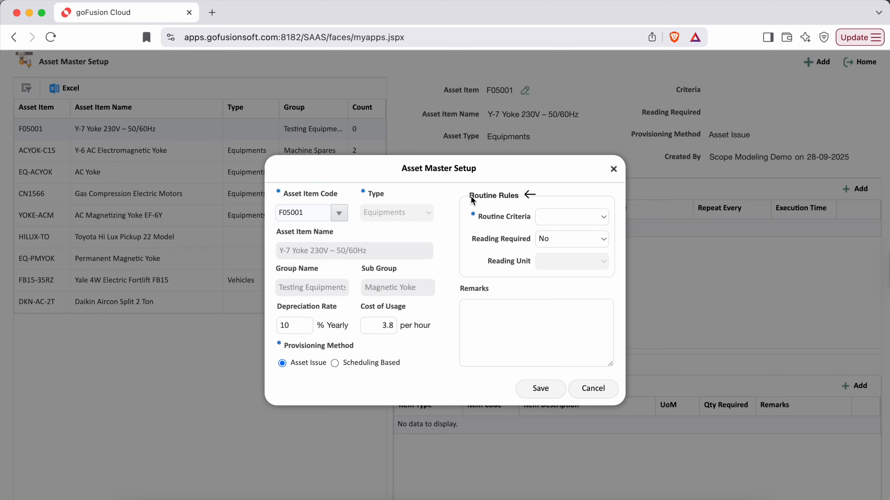
drag(473, 201, 525, 202)
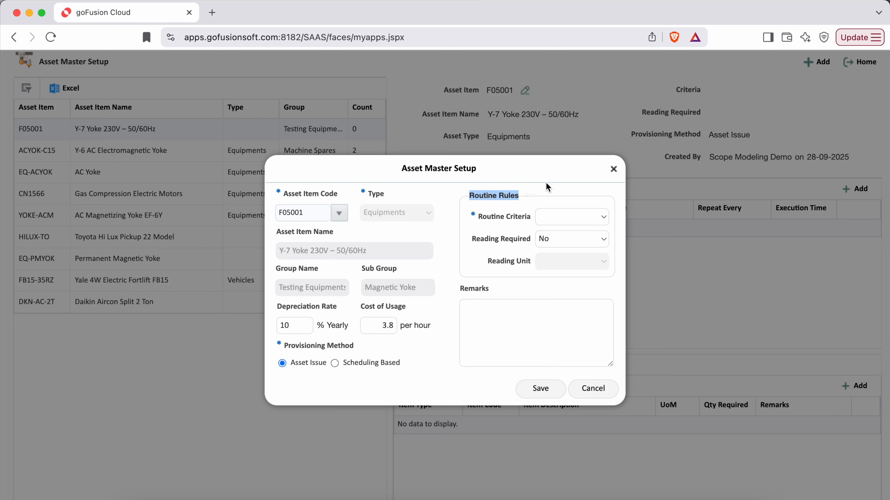
click(580, 212)
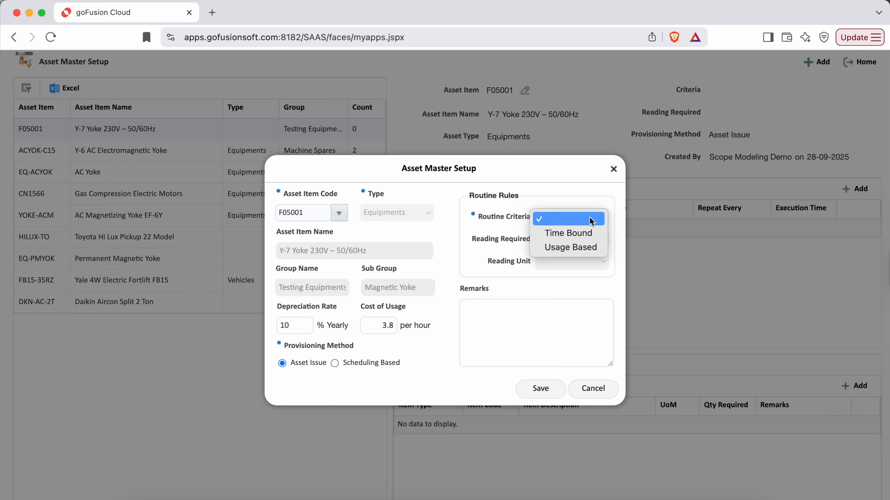
click(580, 234)
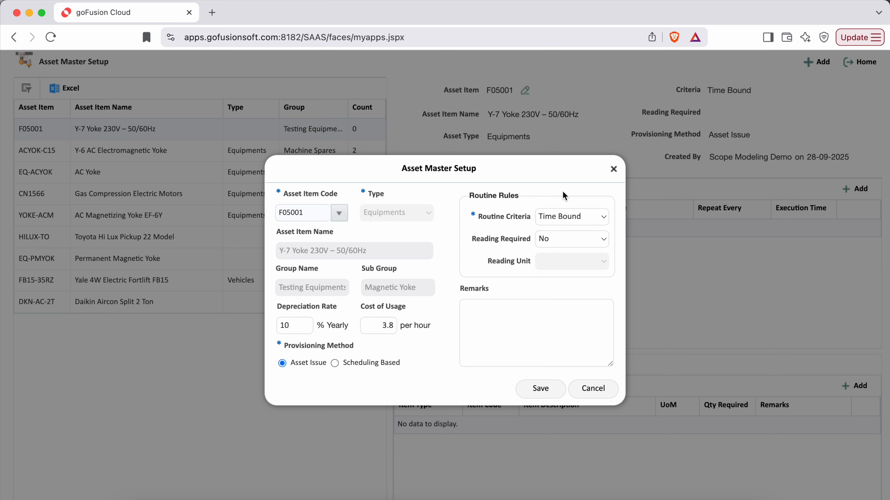
Add the remark "Y-7 Yoke is a NDT inspection tool used for magnetic partical testing and inspection of the equipments." and save the record
drag(279, 192, 338, 193)
drag(378, 251, 279, 257)
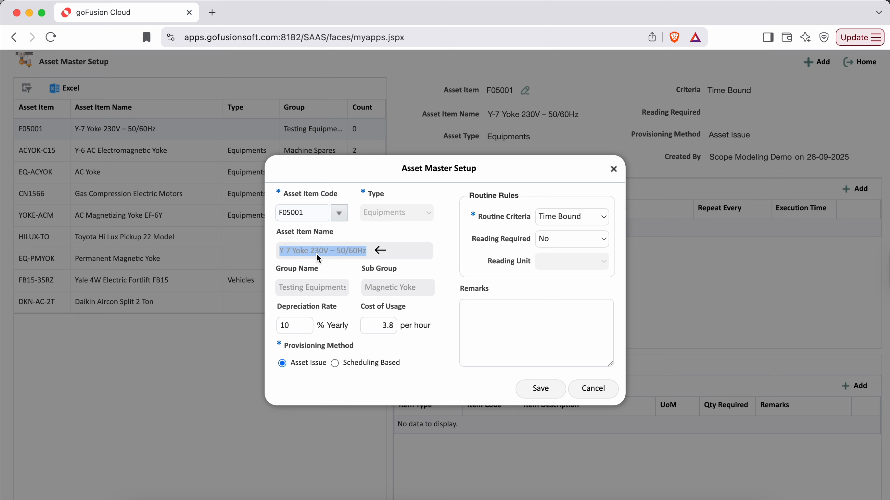
click(381, 256)
drag(280, 253, 374, 259)
click(375, 259)
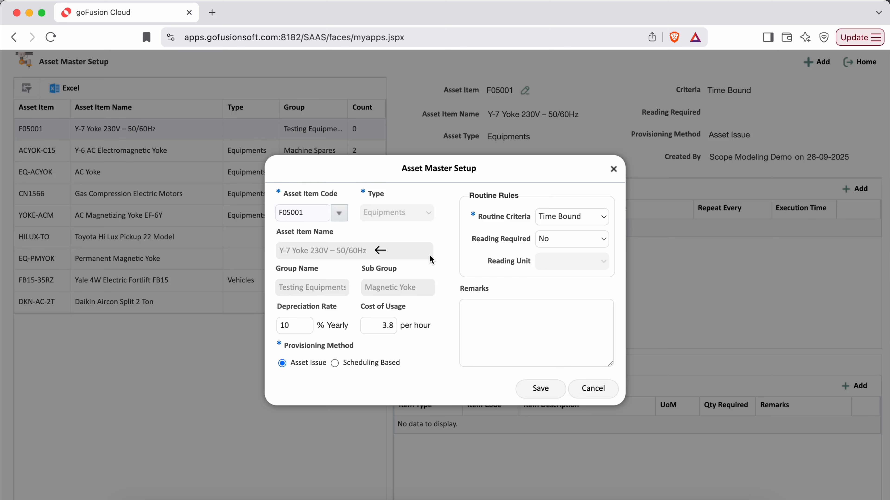
drag(379, 254, 275, 250)
click(464, 239)
click(489, 329)
text(Y-7 Yoke is a NDT inspection tool used for magnatic partical testing and inspection of the equipments.)
click(471, 397)
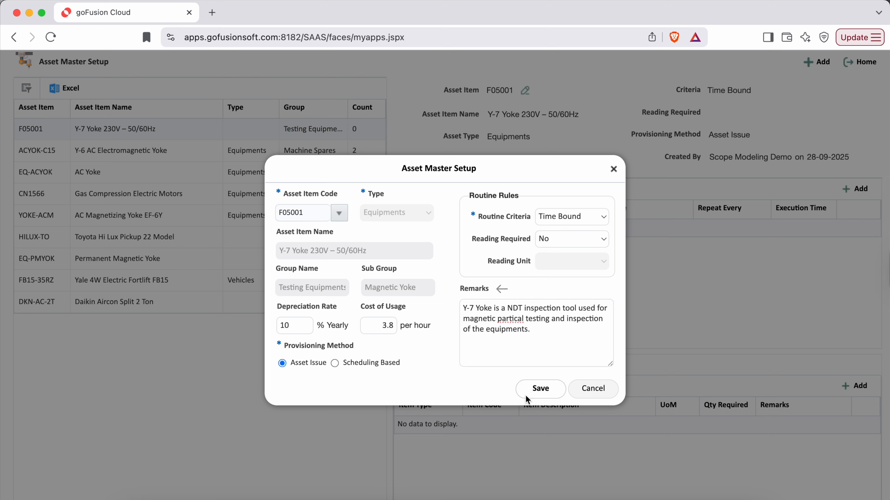
click(543, 389)
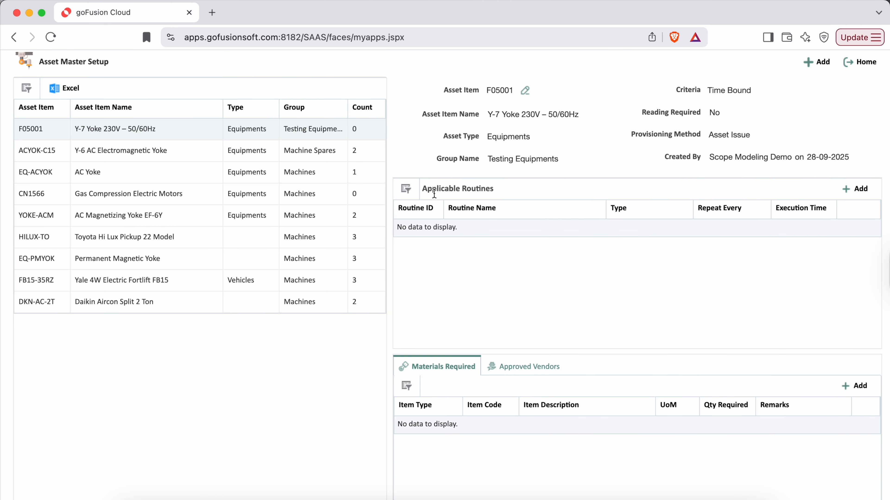
Start a new applicable routine for asset F05001 and select routine ID 17, AC Yoke Calibration 180d
click(857, 191)
drag(283, 167, 325, 167)
click(336, 187)
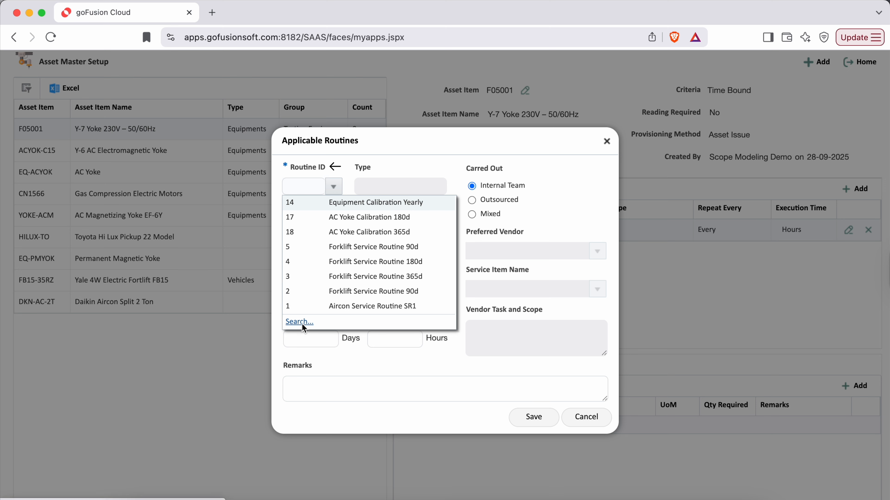
click(412, 218)
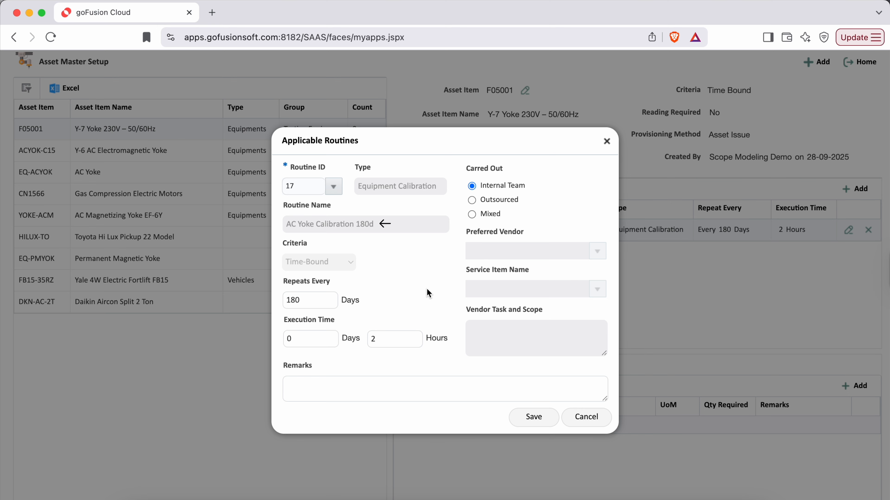
Review the routine's repeat interval, execution time and Internal Team assignment, and save the routine
drag(308, 301, 280, 300)
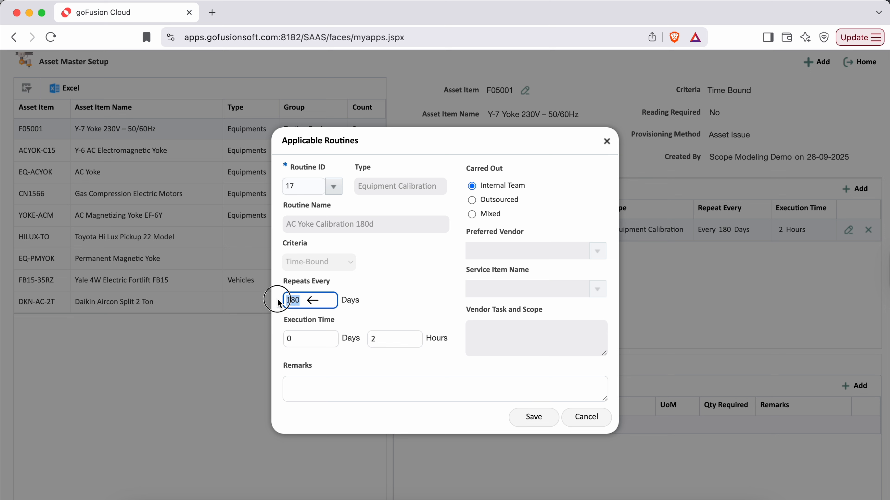
click(429, 288)
drag(280, 327, 345, 324)
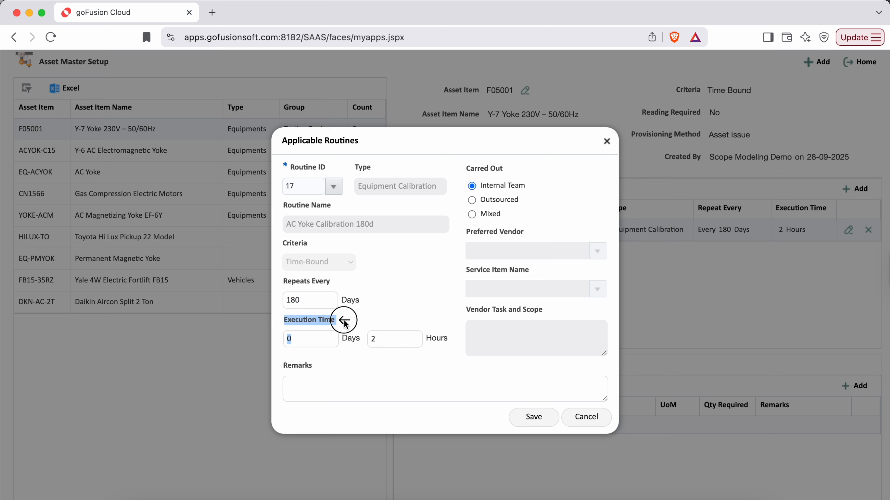
click(397, 309)
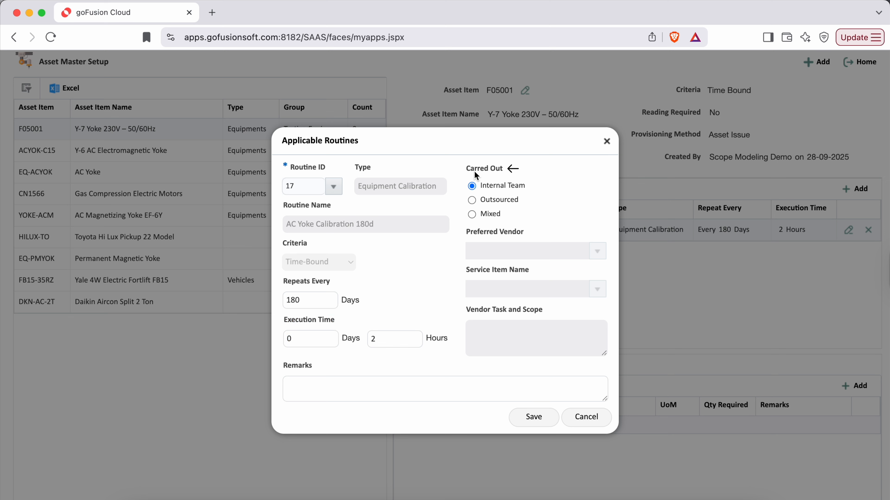
drag(466, 168, 508, 169)
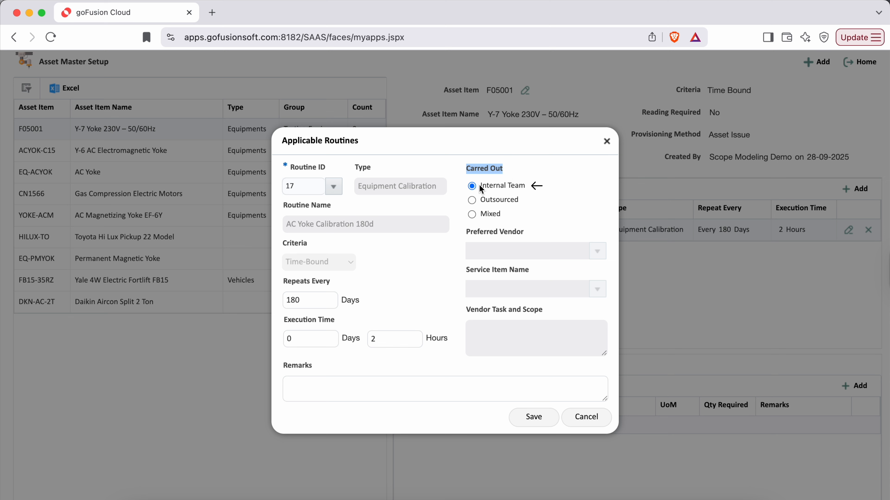
drag(482, 187, 530, 187)
click(553, 185)
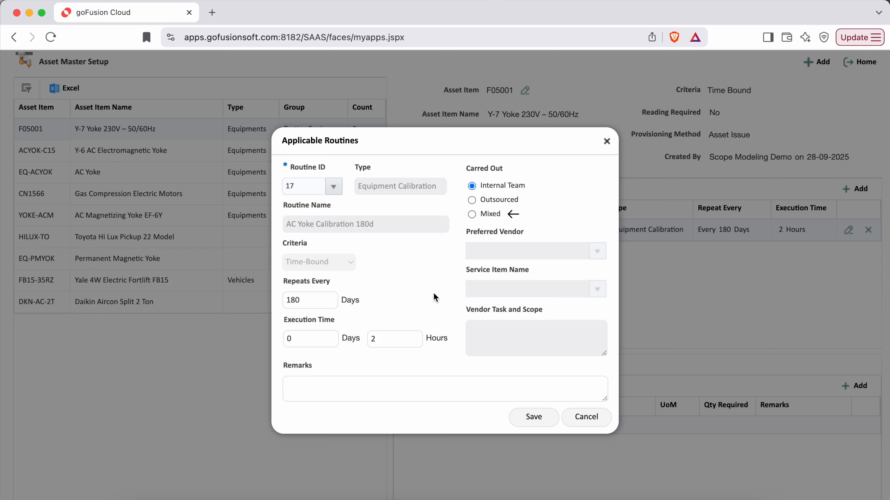
click(532, 420)
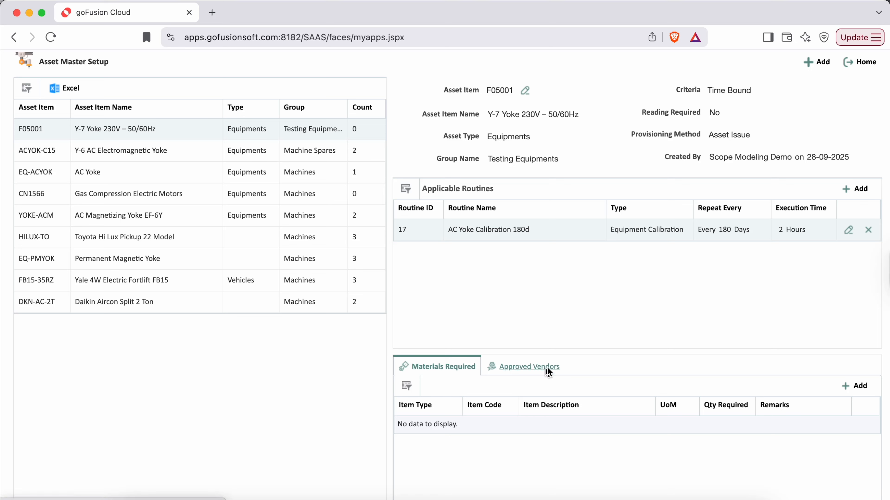
click(553, 375)
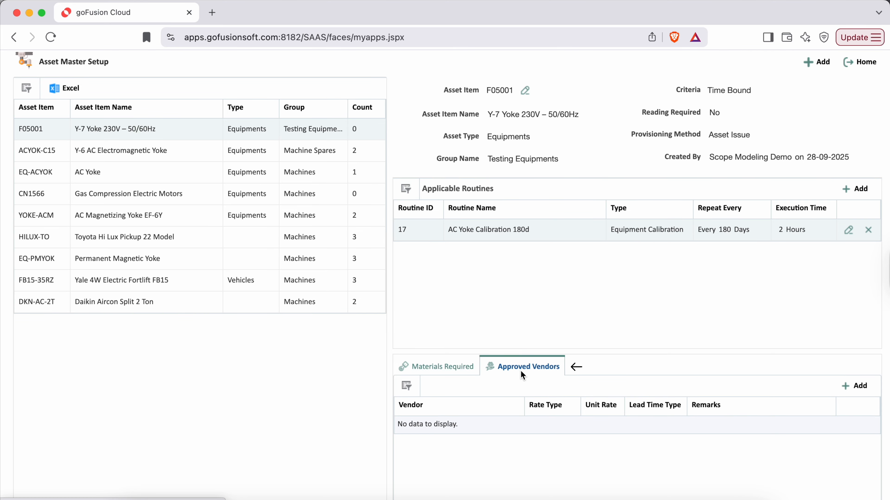
click(445, 369)
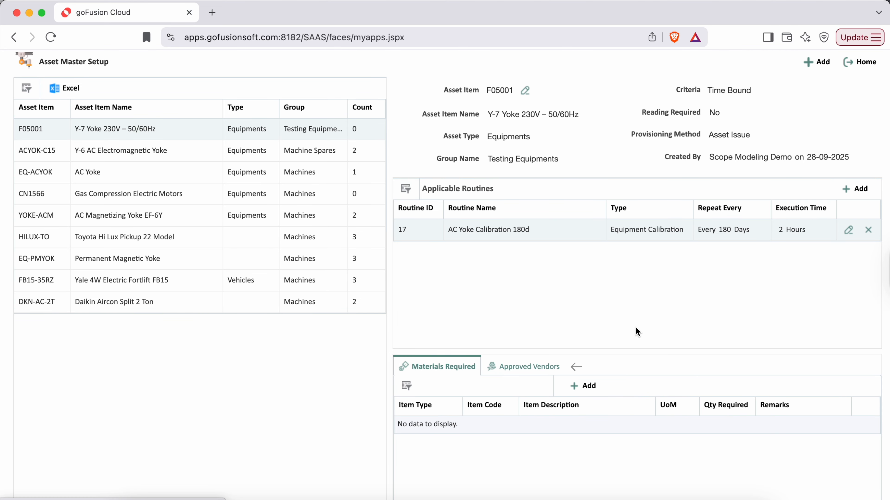
Add a second applicable routine to asset F05001 using routine ID 14, Equipment Calibration Yearly, carried out as Mixed
click(853, 189)
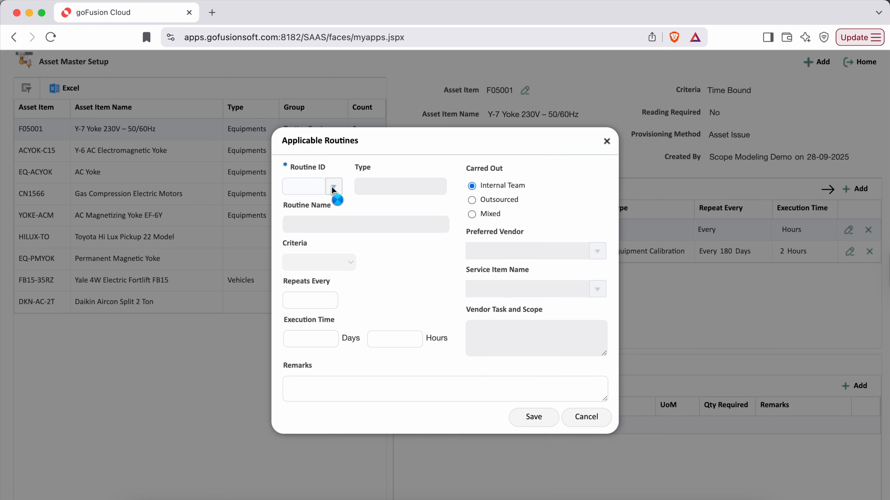
click(334, 187)
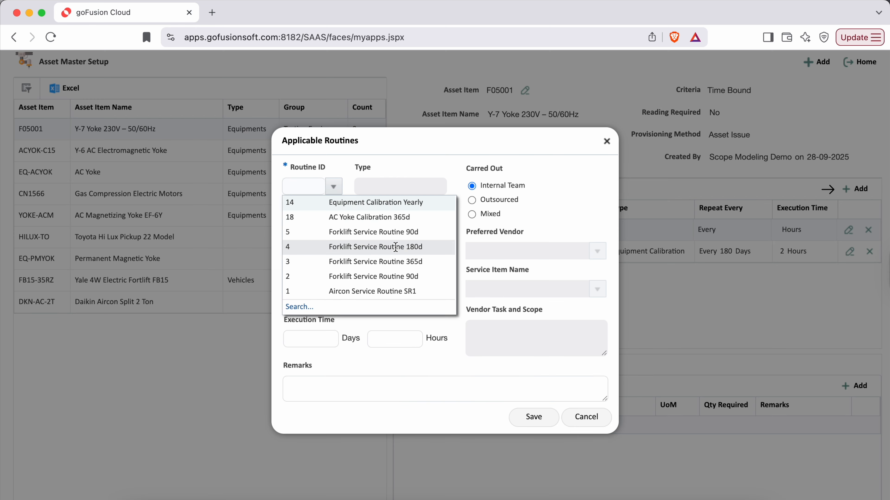
click(390, 203)
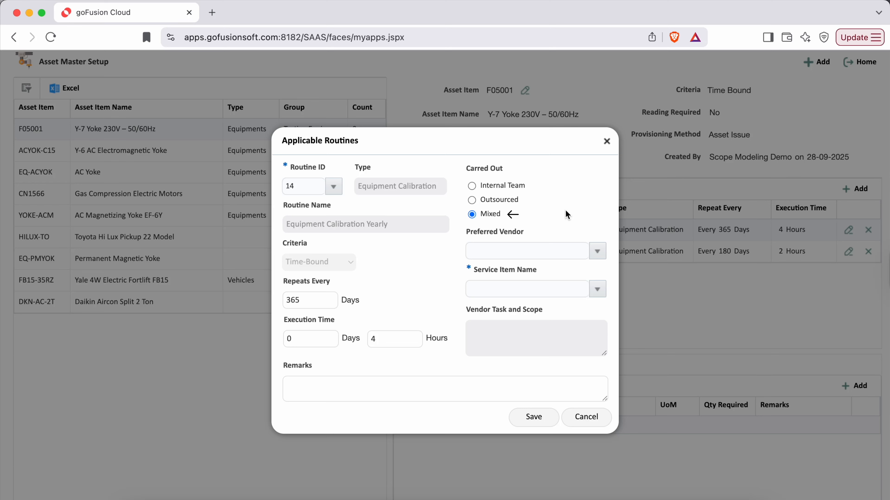
Set the yearly calibration routine's preferred vendor to Vacmet Arabia and its service item to Magnetic Yoke Calibration Services
click(597, 252)
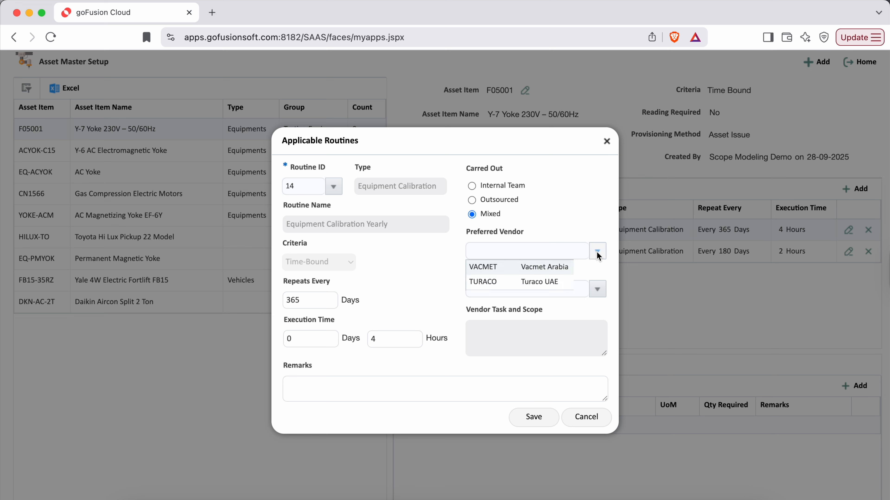
click(546, 268)
drag(397, 234, 289, 225)
click(408, 266)
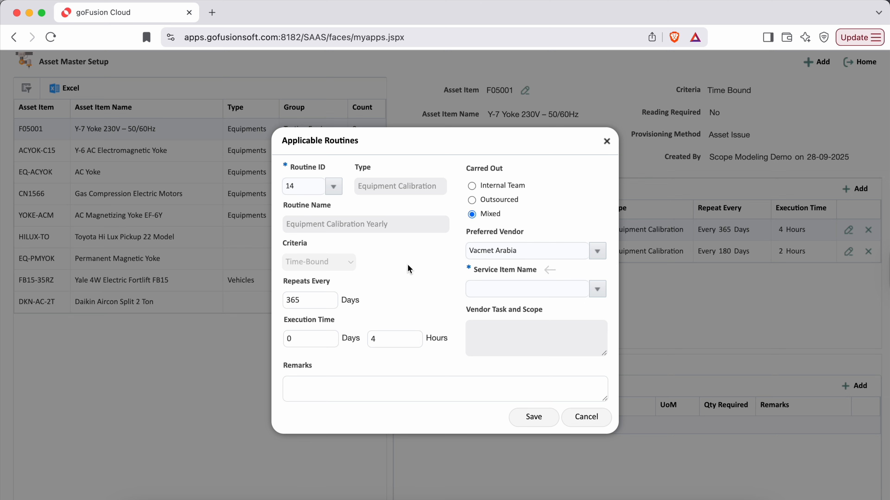
drag(460, 269, 545, 271)
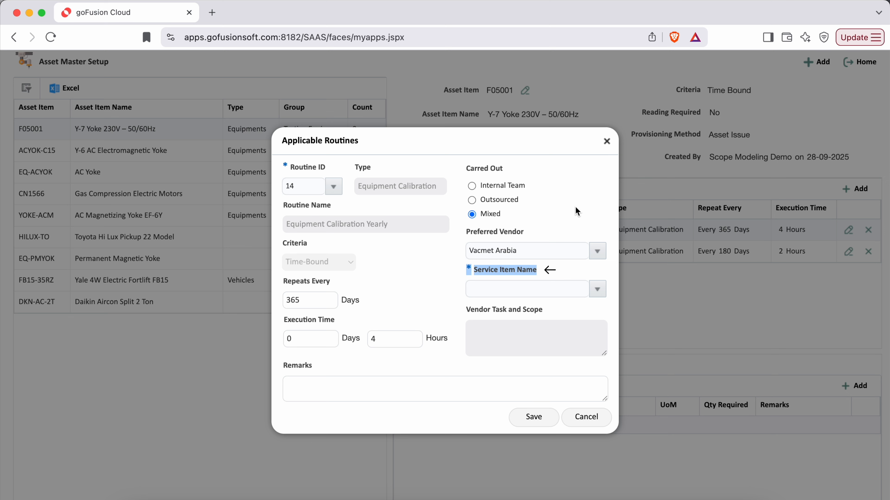
drag(466, 271, 535, 275)
click(592, 288)
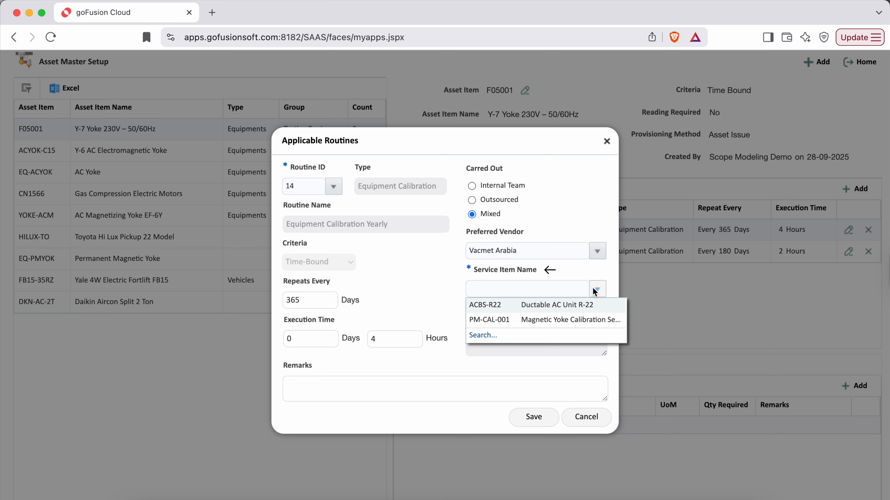
click(550, 320)
Enter "Task 01:", "Task 02" and "Task 03" on separate lines as the routine's vendor task and scope
click(495, 338)
text(Task 01:)
key(Return)
text(Task 02)
key(Return)
text(Task 03)
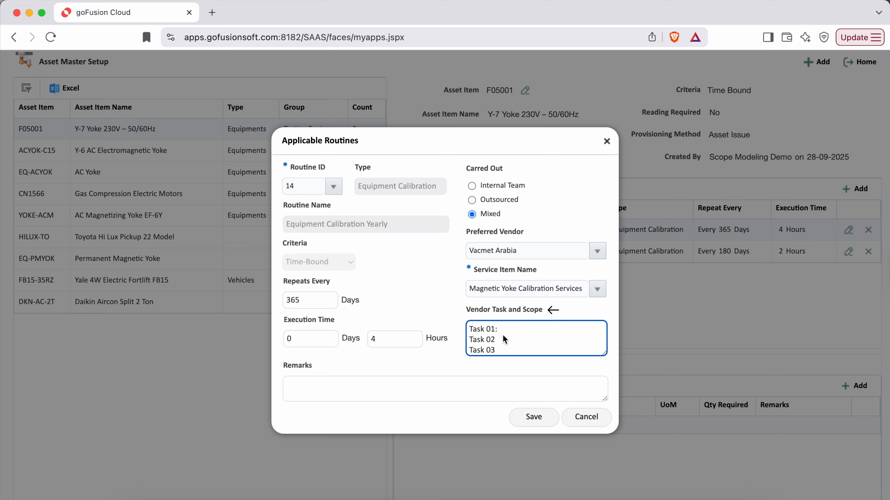
click(347, 383)
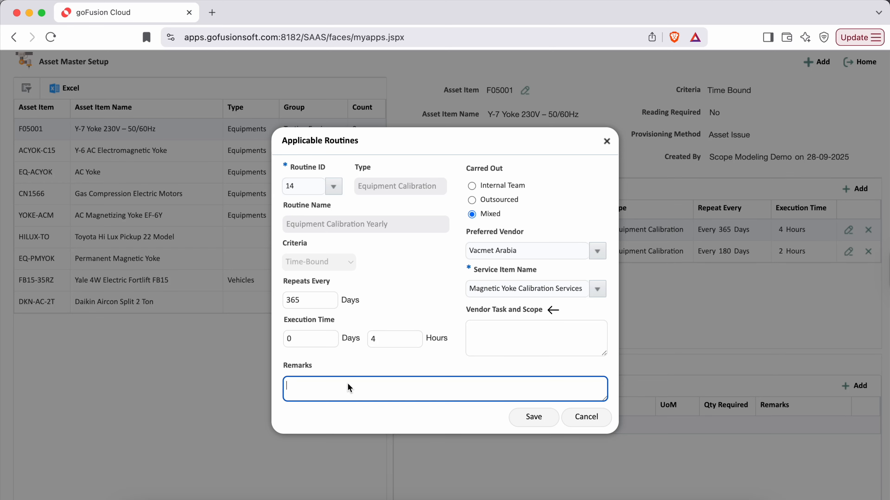
Leave the vendor task and scope blank and close the yearly calibration routine's form
click(437, 270)
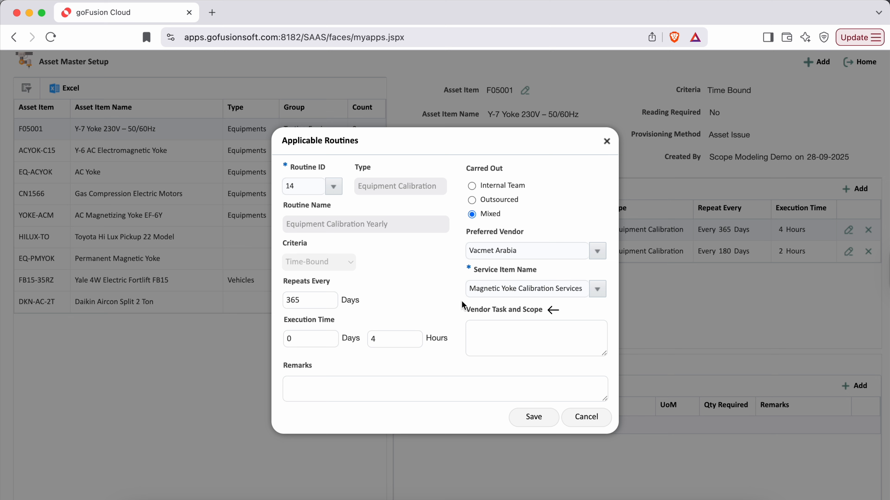
click(476, 311)
drag(477, 314, 549, 313)
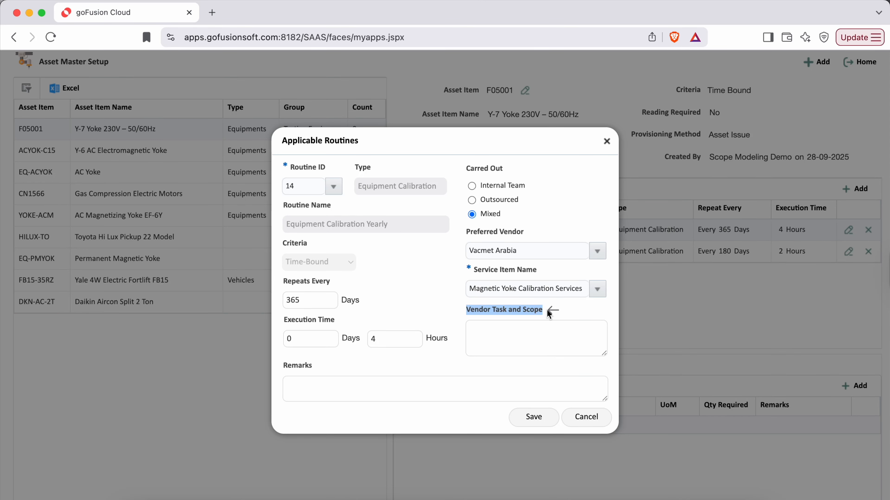
click(502, 417)
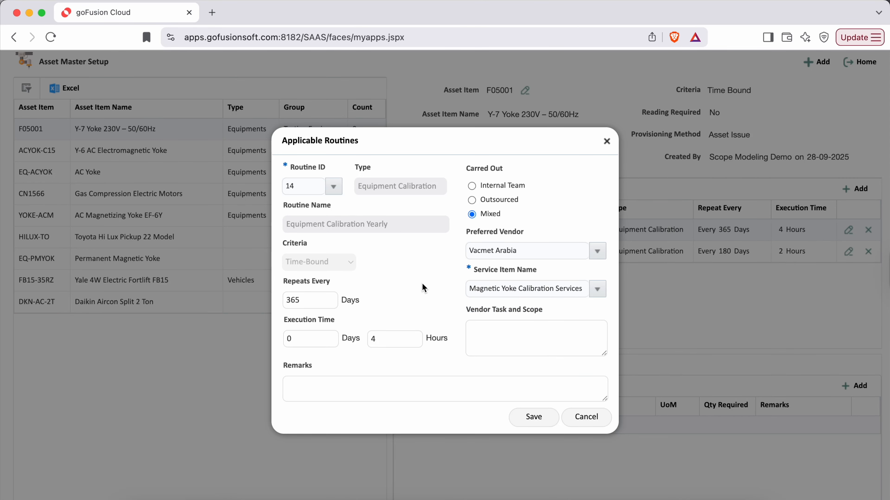
key(Escape)
Add Vacmet Arabia as an approved vendor for the yearly calibration, Per Service, with 7 days lead time and service cost 280, and save
click(548, 369)
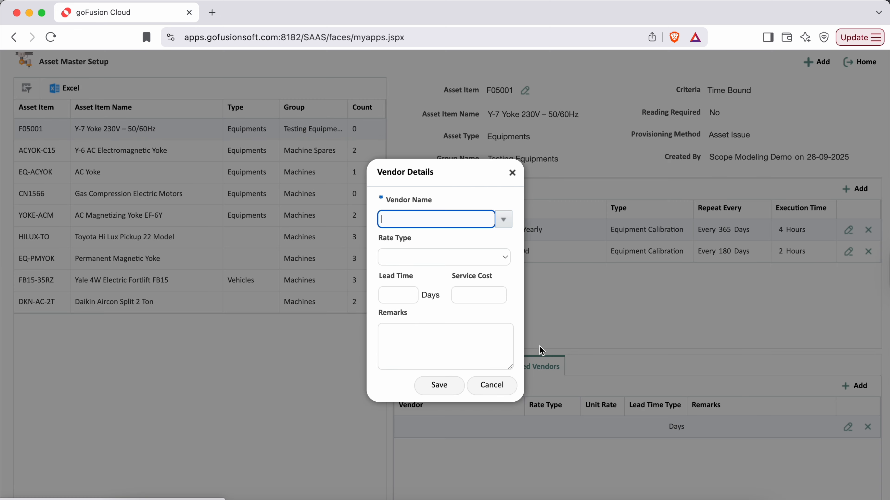
click(506, 221)
click(455, 235)
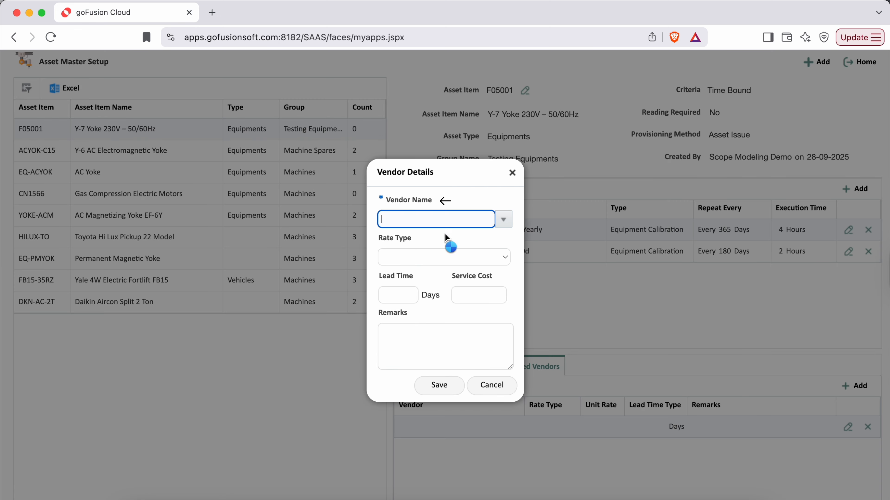
click(466, 261)
click(431, 273)
click(405, 296)
text(7)
click(490, 302)
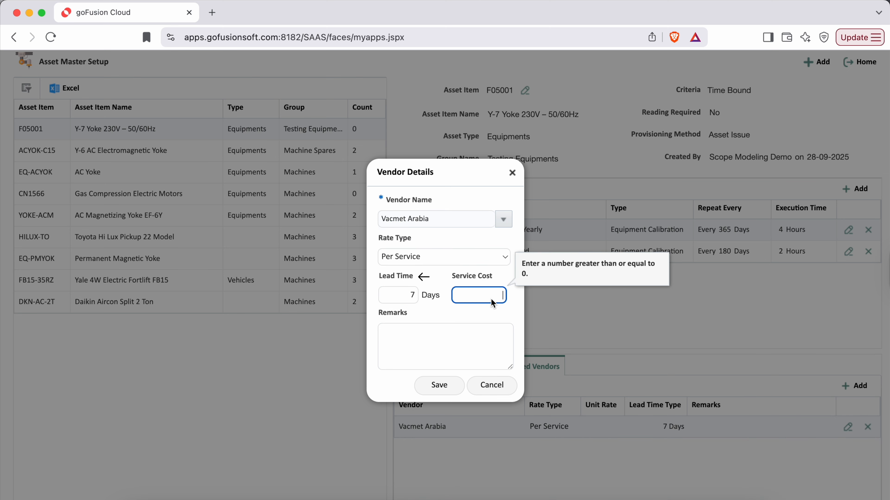
text(280)
click(437, 385)
Add Turaco UAE as another approved vendor, Per Service, with 14 days lead time and service cost 560, and save
click(855, 386)
click(420, 235)
click(490, 259)
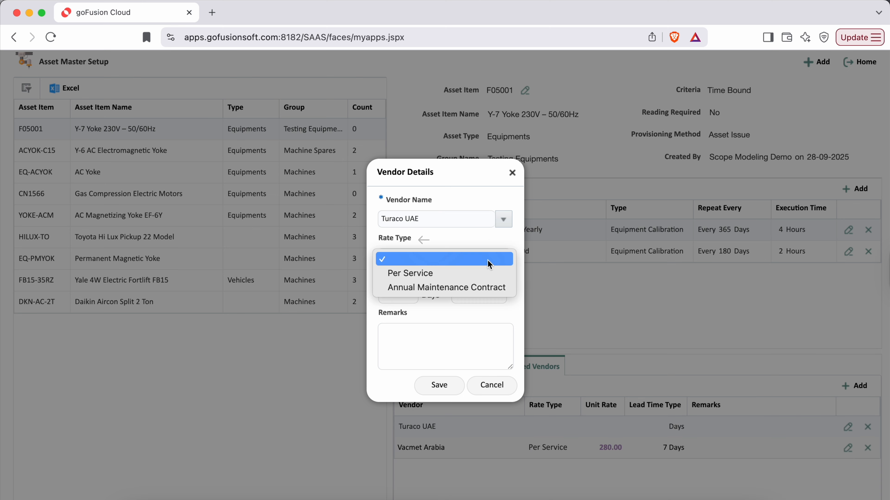
click(449, 274)
click(411, 302)
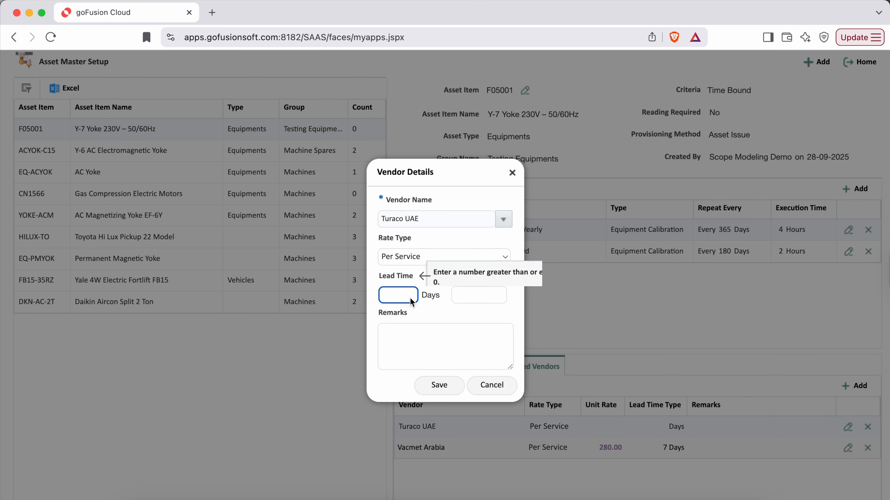
text(14)
click(488, 296)
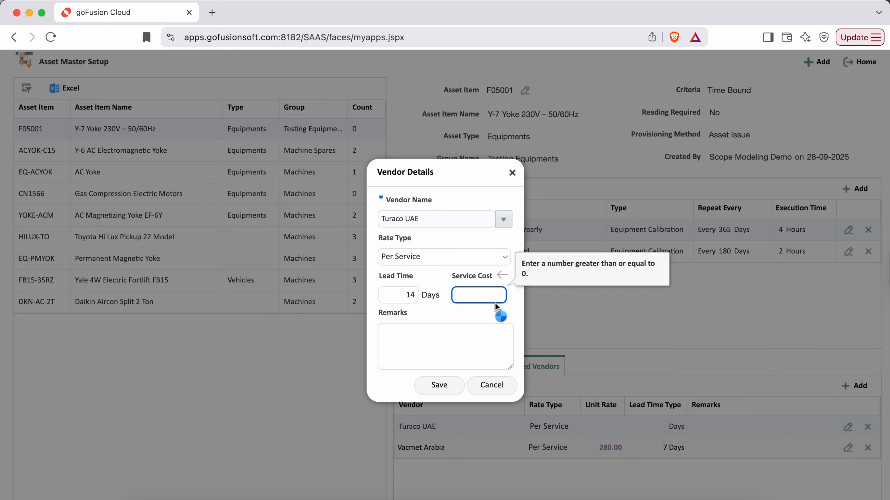
text(560)
click(440, 386)
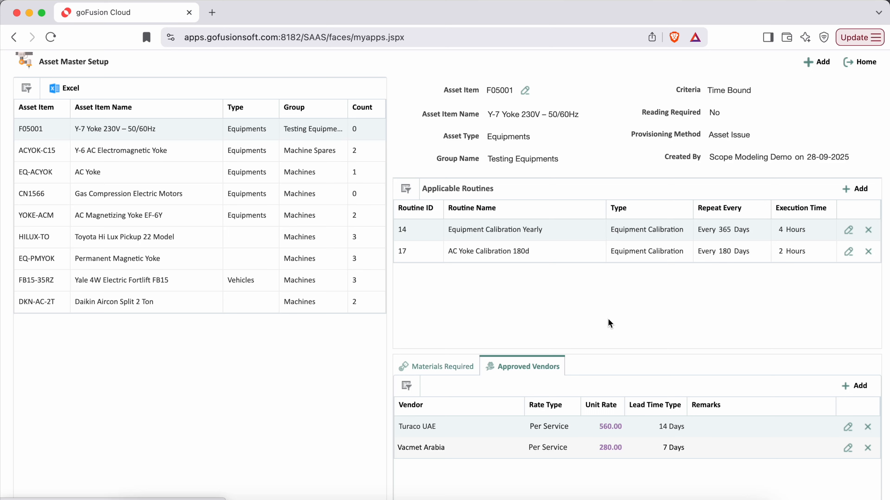
drag(488, 114, 582, 119)
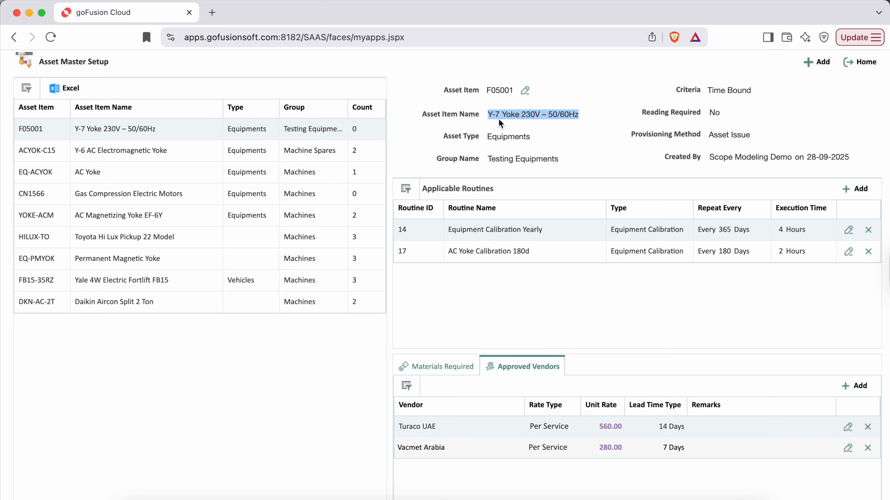
click(600, 124)
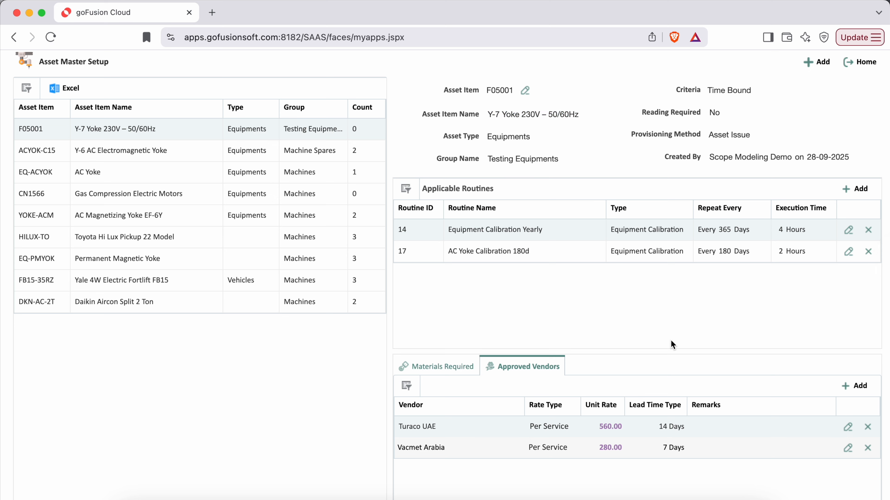